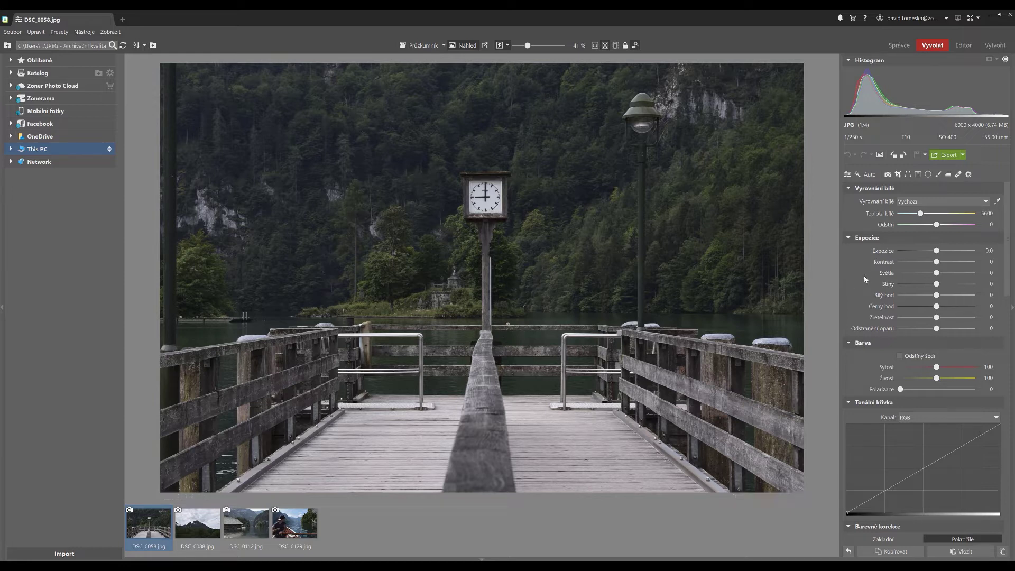
# Step: Brighten DSC_0058.jpg by setting its exposure to 0.7 and raise its colour saturation to 138
pyautogui.moveTo(938, 255); pyautogui.dragTo(944, 254)
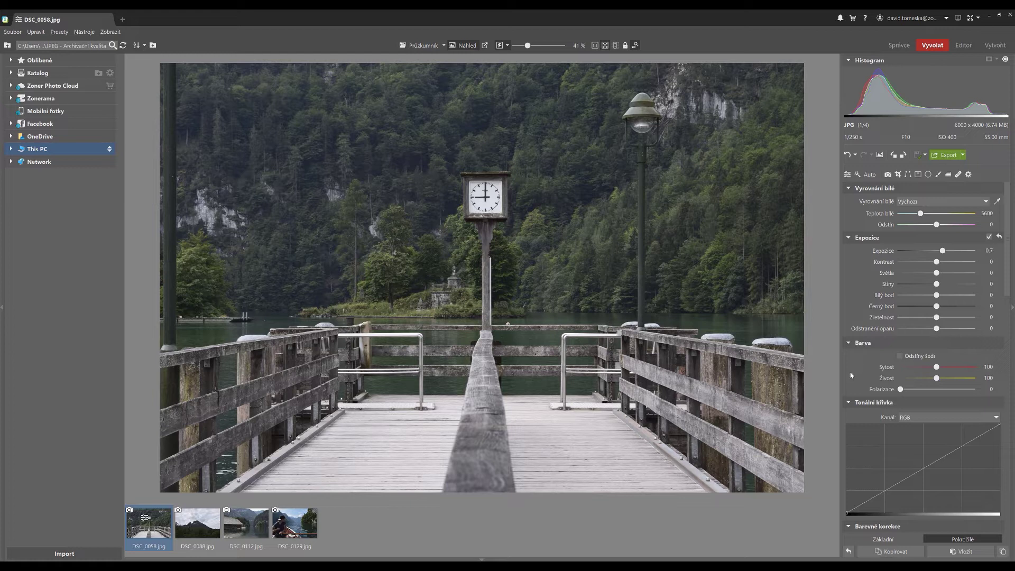
pyautogui.scroll(-1, 849, 374)
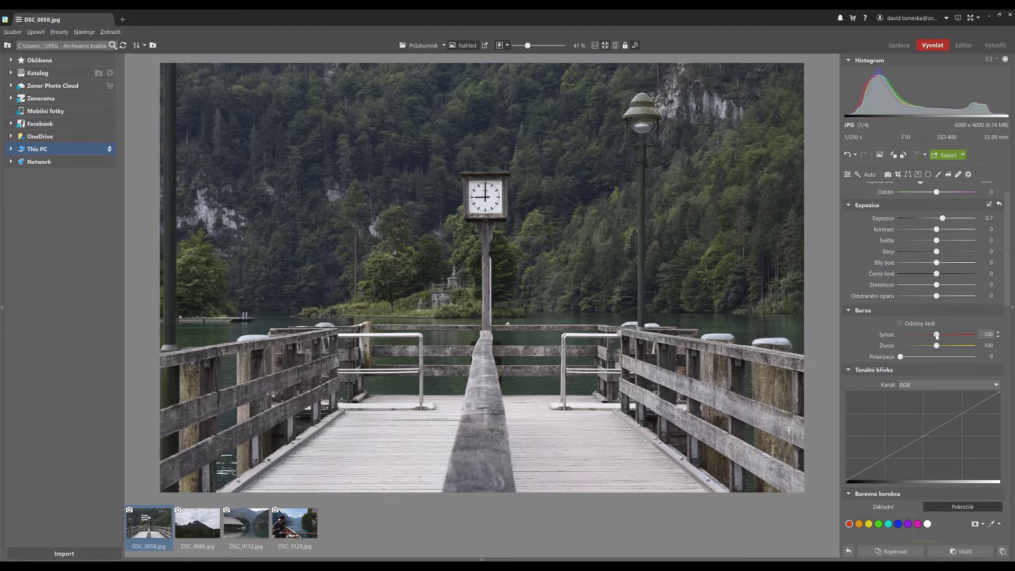
pyautogui.moveTo(938, 336); pyautogui.dragTo(950, 336)
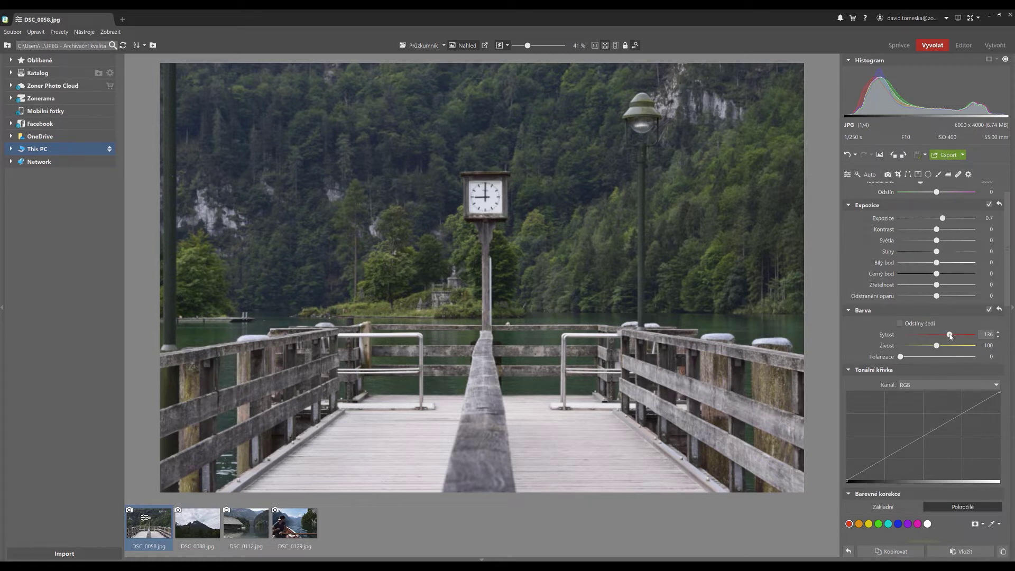
pyautogui.moveTo(950, 336); pyautogui.dragTo(951, 336)
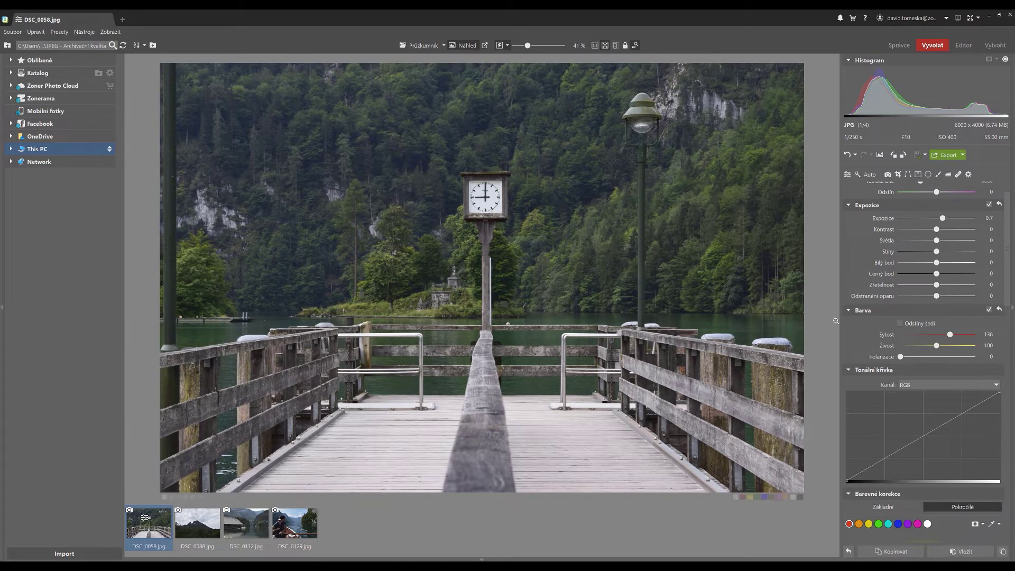
# Step: Shift the photo's primary colours by setting the red hue to 85 and the blue hue to -83
pyautogui.moveTo(1010, 258); pyautogui.dragTo(1012, 443)
pyautogui.scroll(-2, 926, 396)
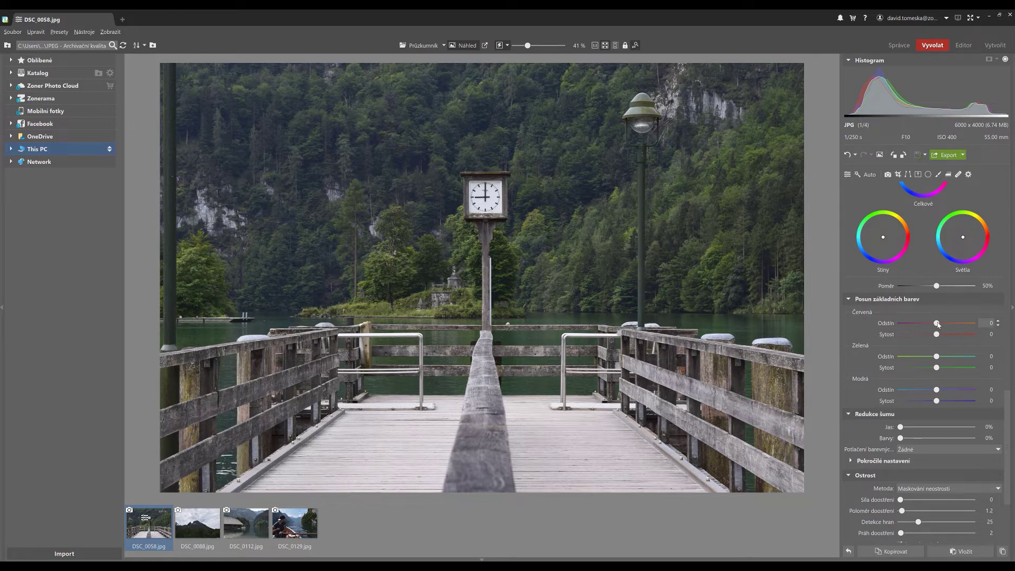
pyautogui.moveTo(938, 325); pyautogui.dragTo(969, 327)
pyautogui.moveTo(938, 392); pyautogui.dragTo(907, 391)
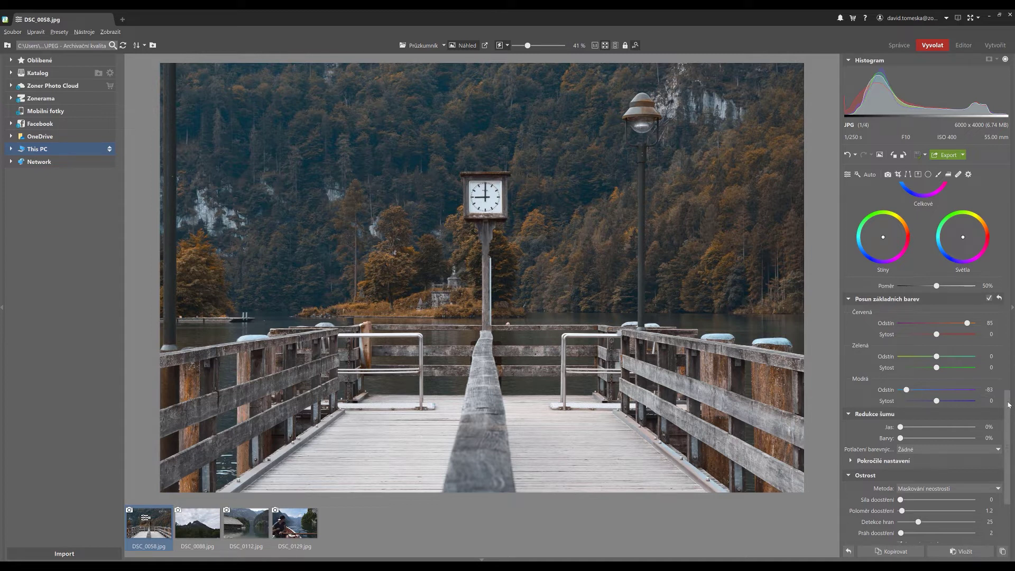
# Step: Save the changed adjustments as a preset named Podzim in the Moje presety folder and mark it as a favourite
pyautogui.scroll(10, 1009, 405)
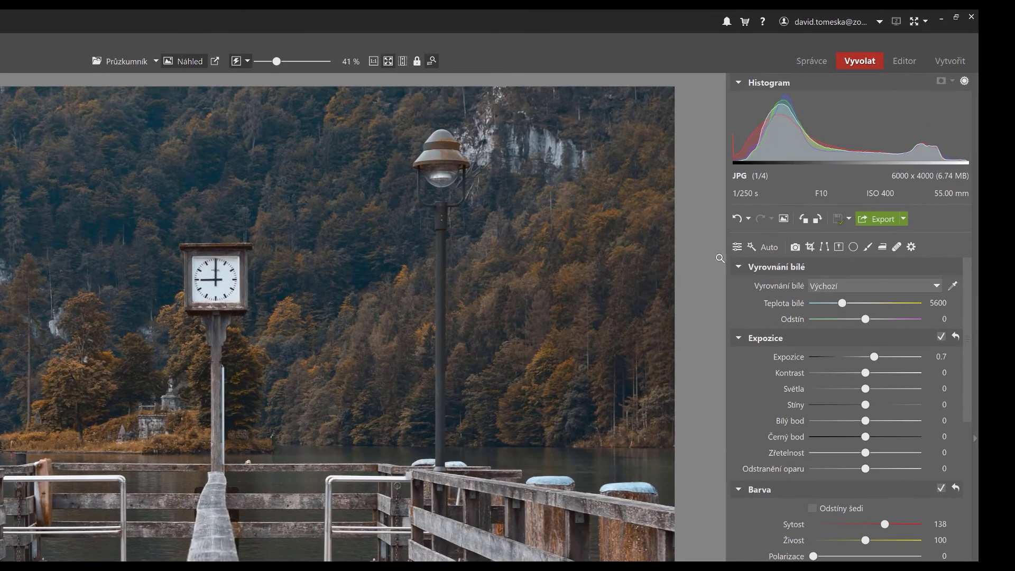
pyautogui.click(737, 248)
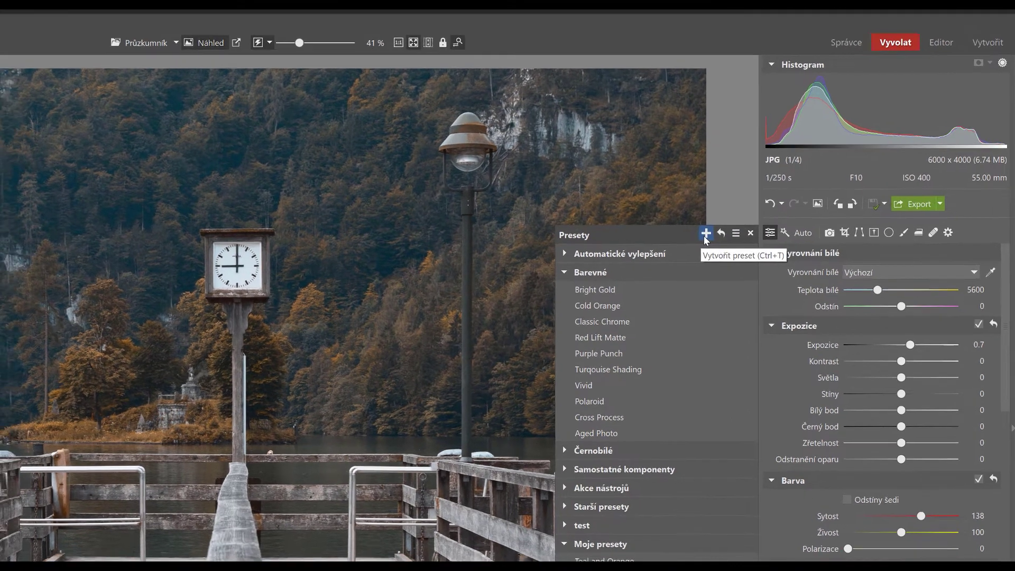
pyautogui.click(675, 247)
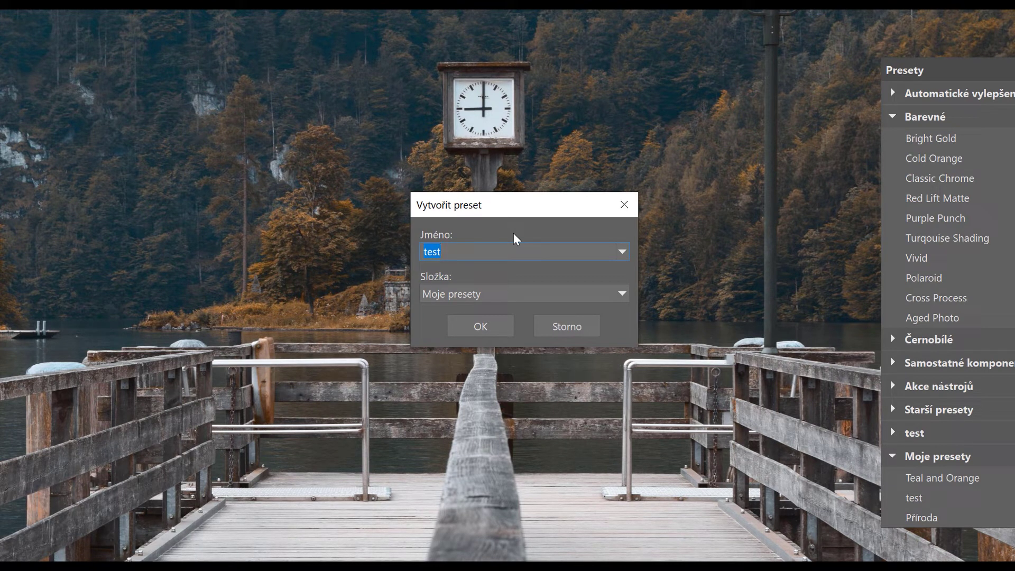
pyautogui.write('Podzim')
pyautogui.click(479, 332)
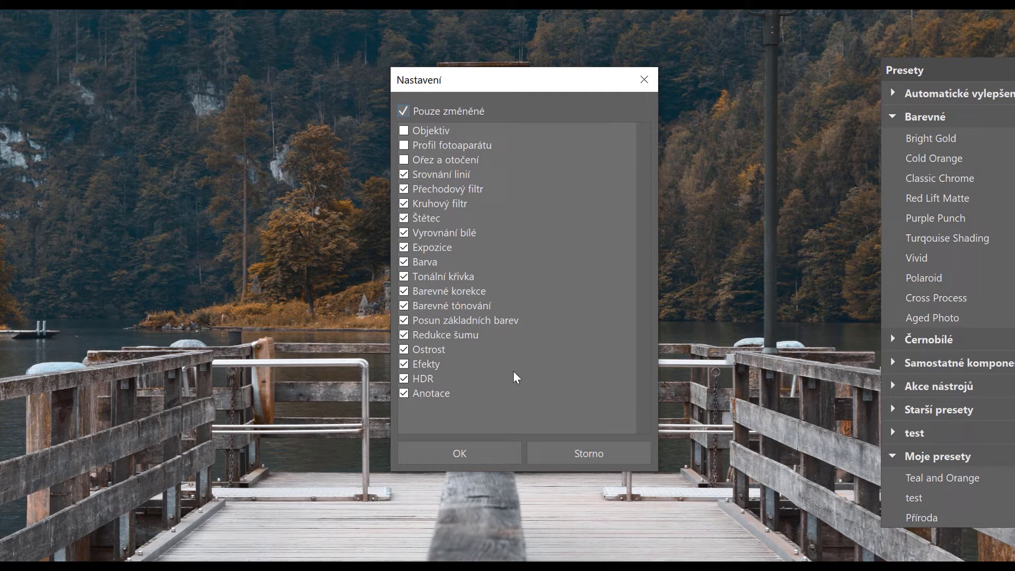
pyautogui.click(494, 452)
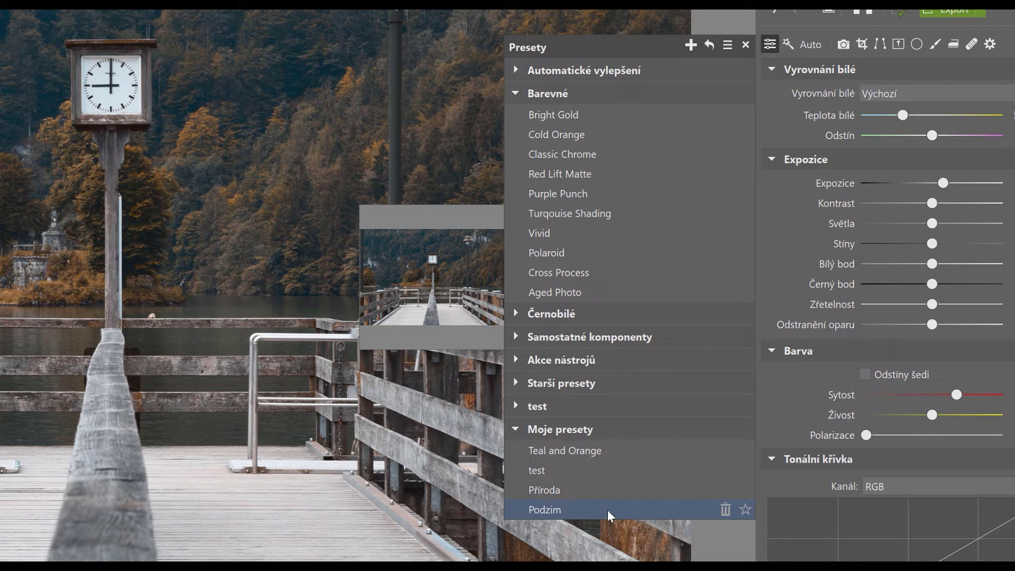
pyautogui.click(746, 510)
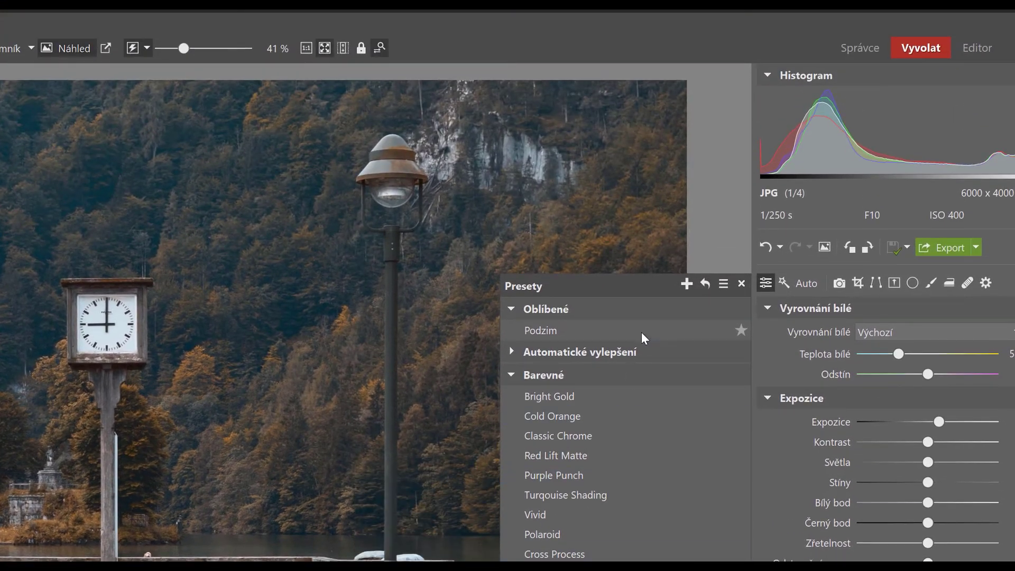
pyautogui.moveTo(583, 329)
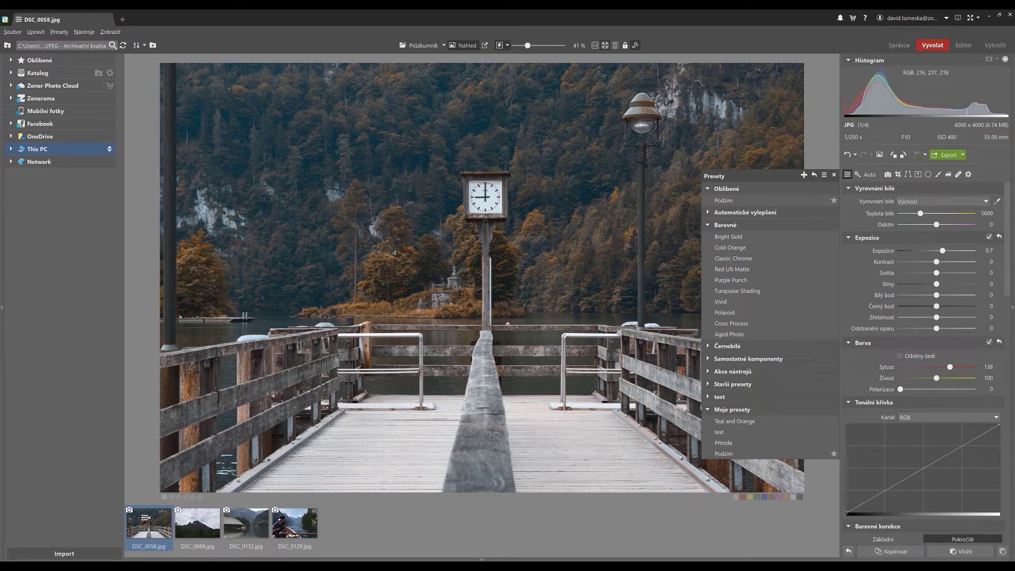
# Step: Apply the Podzim preset to the photos DSC_0088.jpg, DSC_0112.jpg and DSC_0129.jpg together
pyautogui.click(207, 529)
pyautogui.keyDown('ctrl'); pyautogui.click(246, 529); pyautogui.keyUp('ctrl')
pyautogui.keyDown('ctrl'); pyautogui.click(299, 533); pyautogui.keyUp('ctrl')
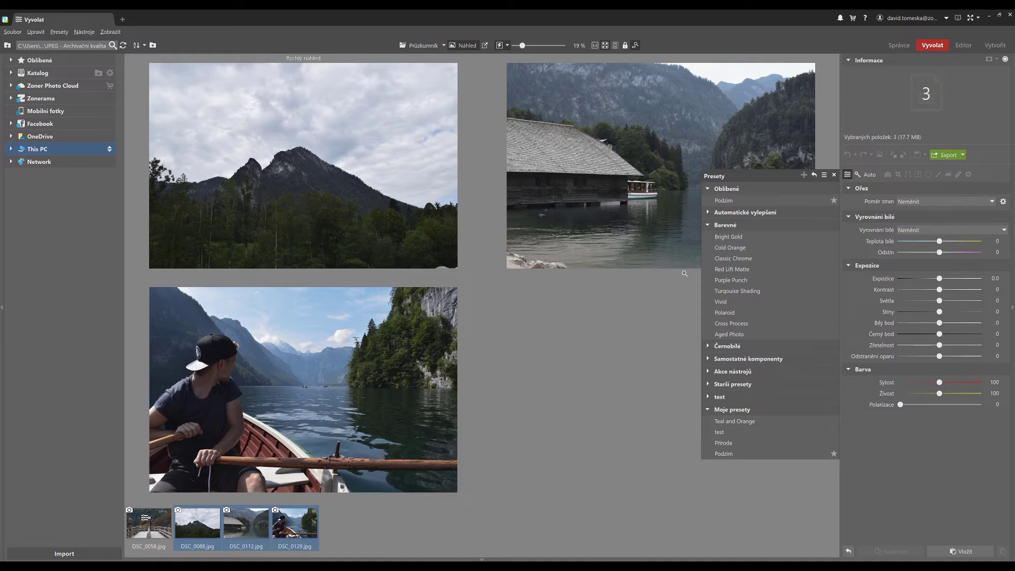
pyautogui.click(800, 205)
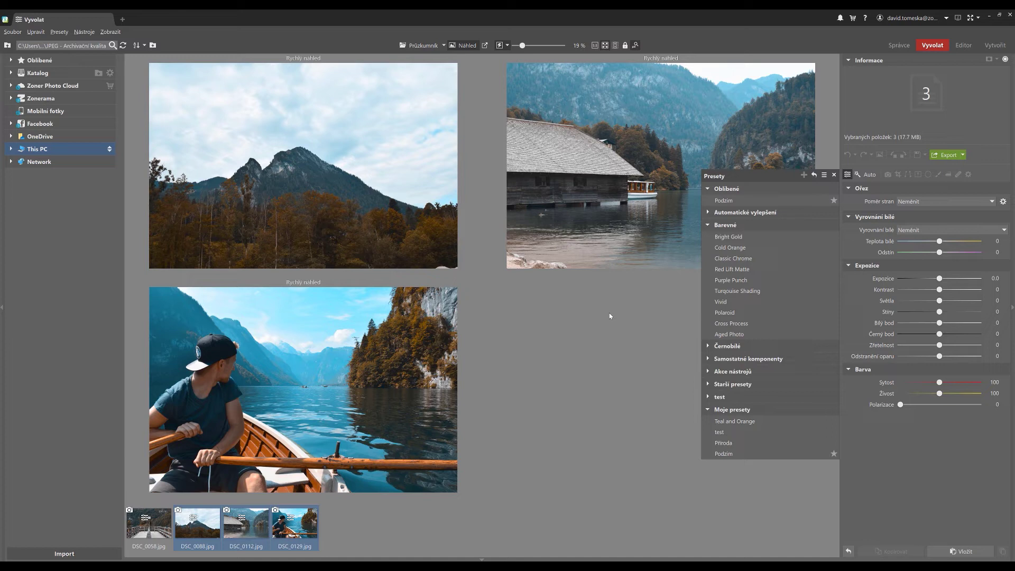
pyautogui.click(834, 175)
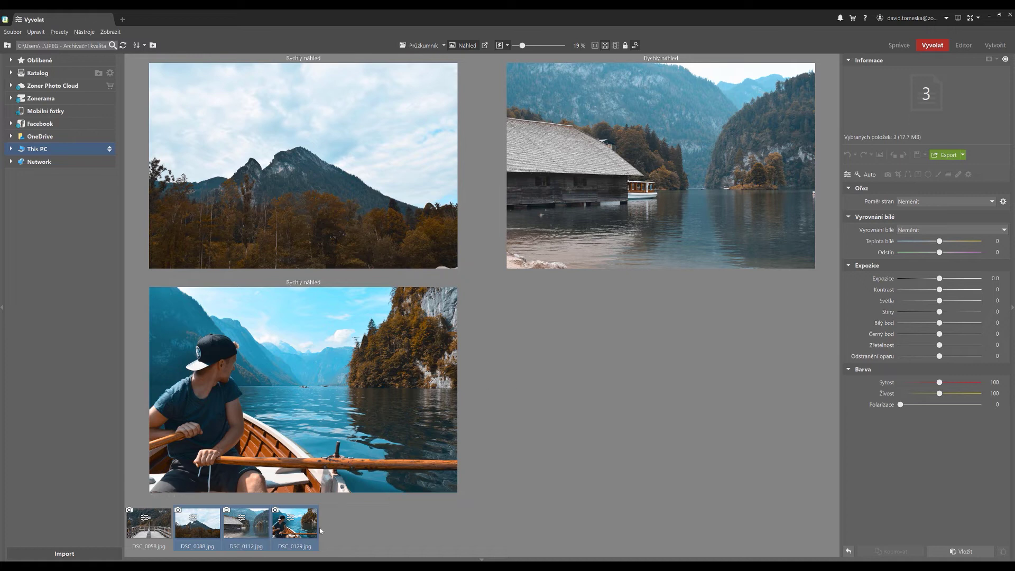
# Step: Reduce the saturation of the rowing boat photo DSC_0129.jpg to 111
pyautogui.click(290, 535)
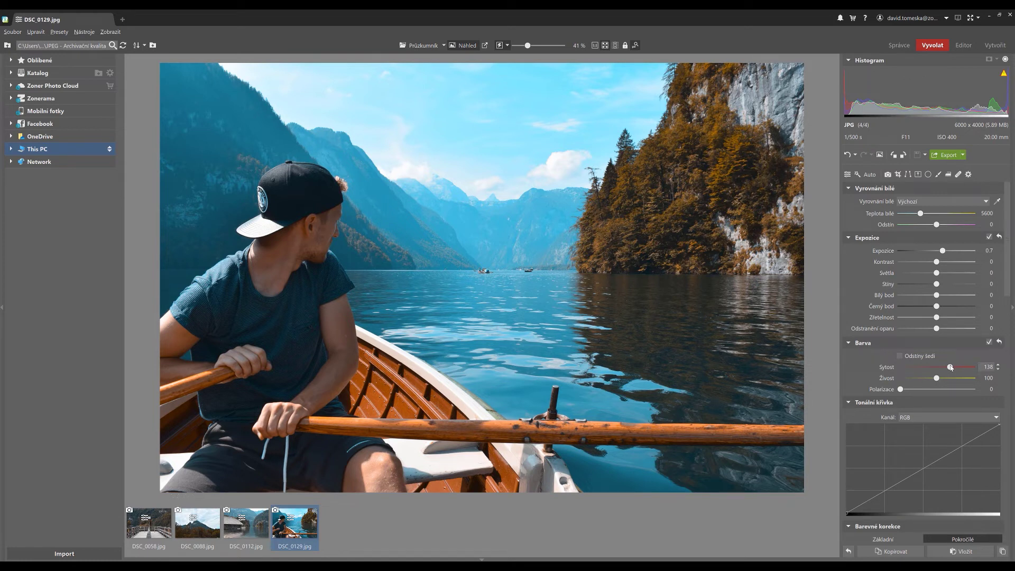
pyautogui.moveTo(951, 367); pyautogui.dragTo(941, 367)
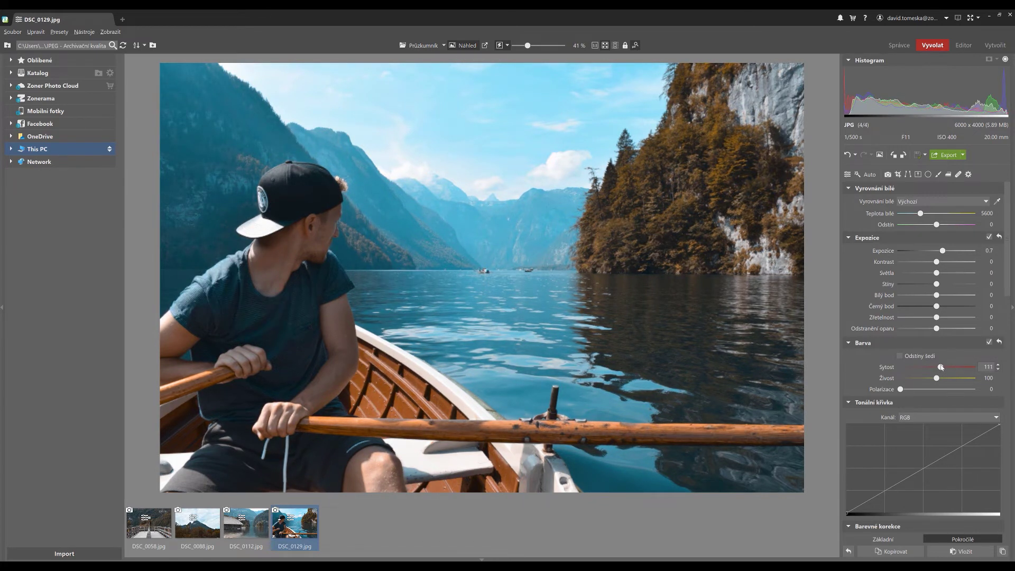
# Step: Brighten the man in the boat with a tilted radial filter covering his head and torso, with exposure 0.7
pyautogui.click(929, 174)
pyautogui.moveTo(281, 175); pyautogui.dragTo(342, 304)
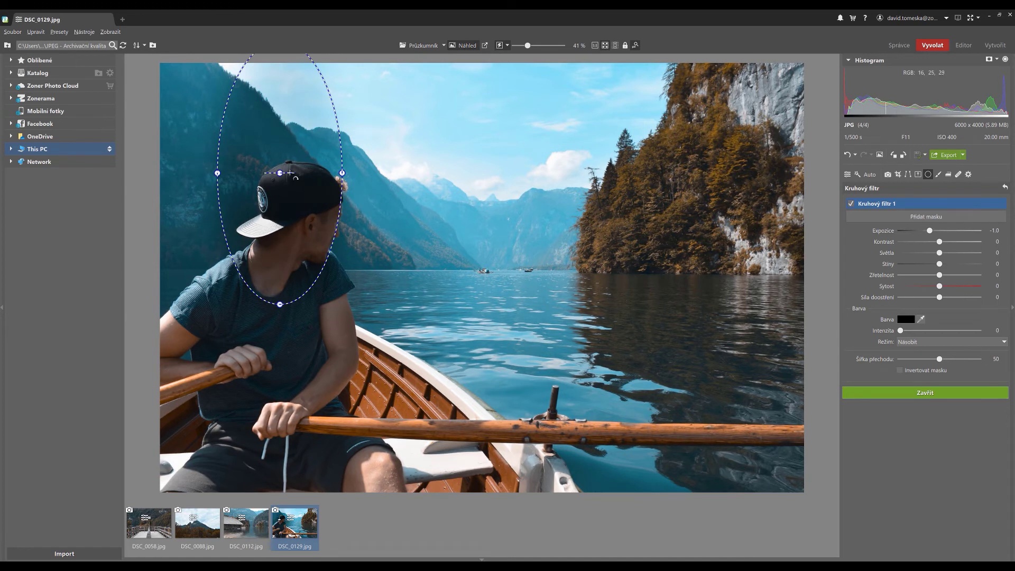
pyautogui.moveTo(280, 180); pyautogui.dragTo(282, 289)
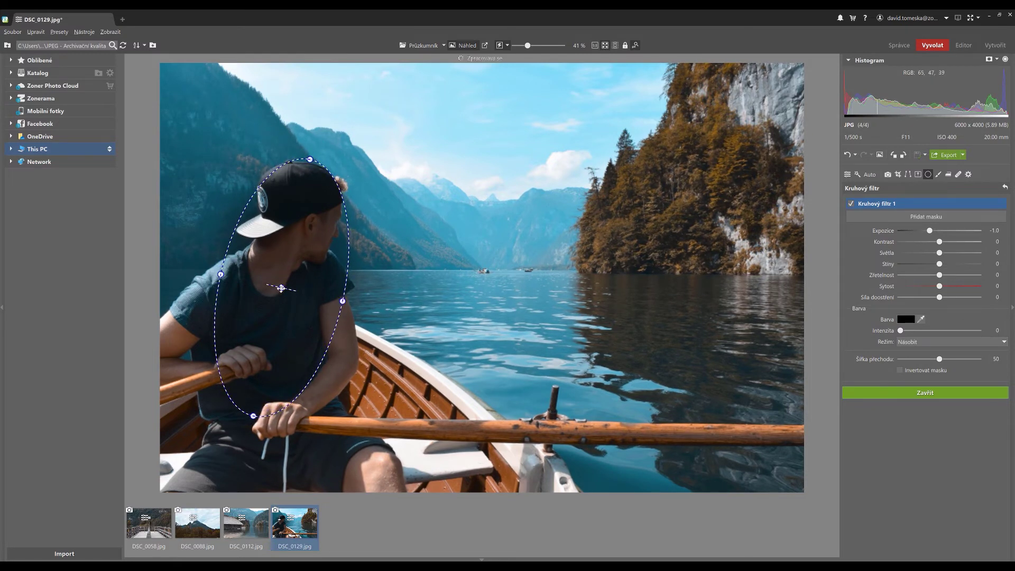
pyautogui.moveTo(930, 232); pyautogui.dragTo(949, 236)
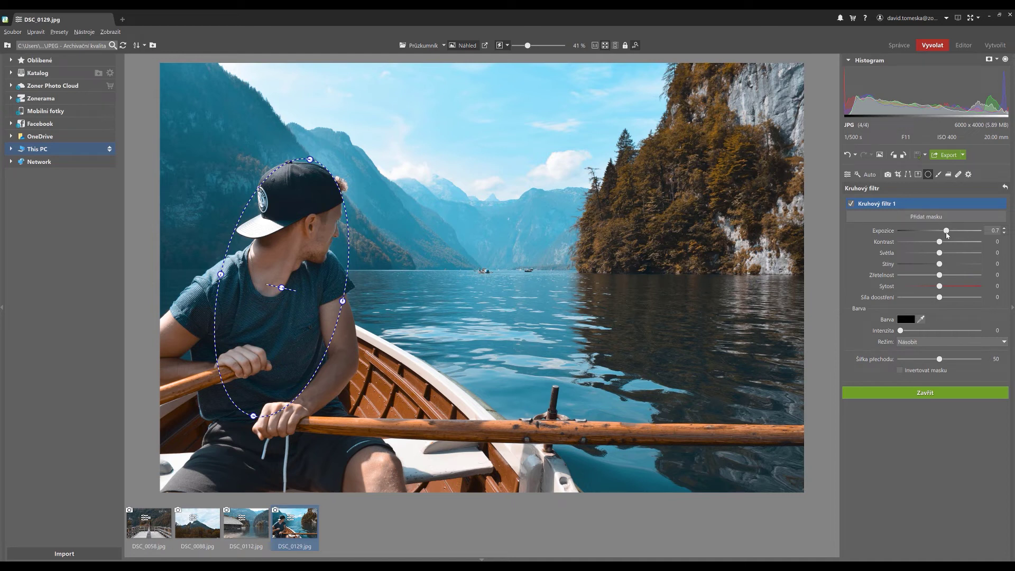
pyautogui.moveTo(221, 274); pyautogui.dragTo(195, 271)
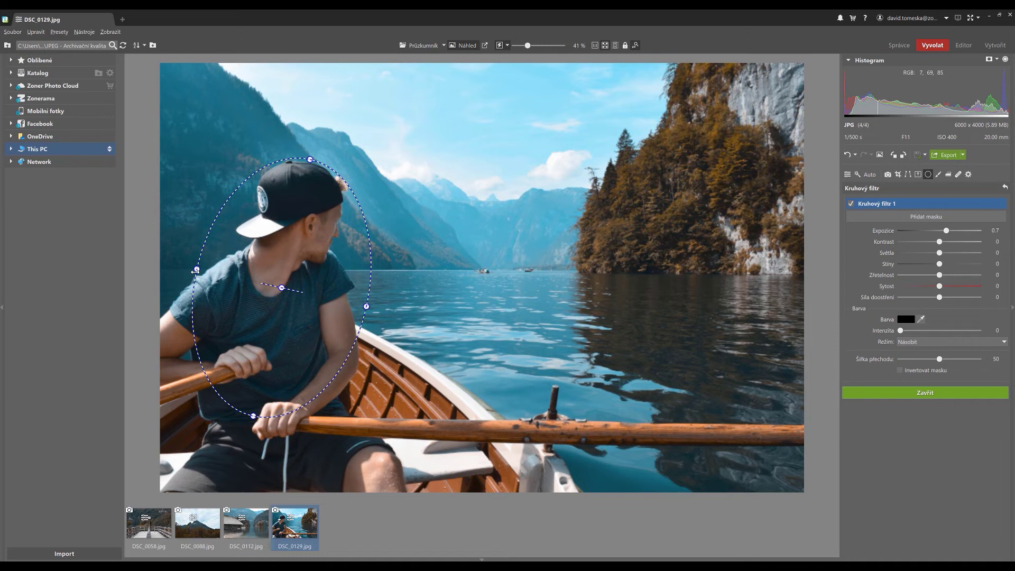
pyautogui.moveTo(278, 291); pyautogui.dragTo(273, 296)
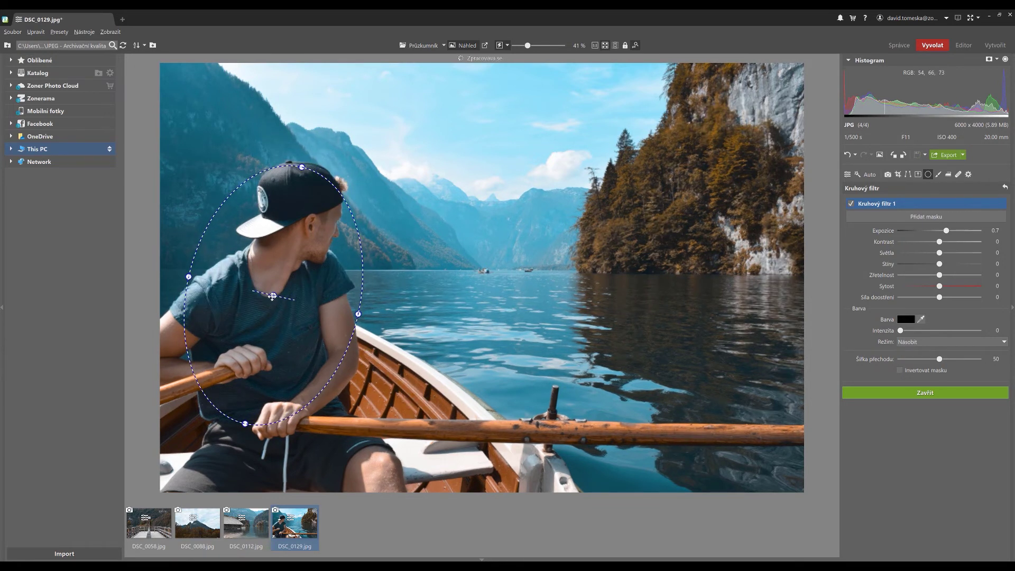
pyautogui.press('Return')
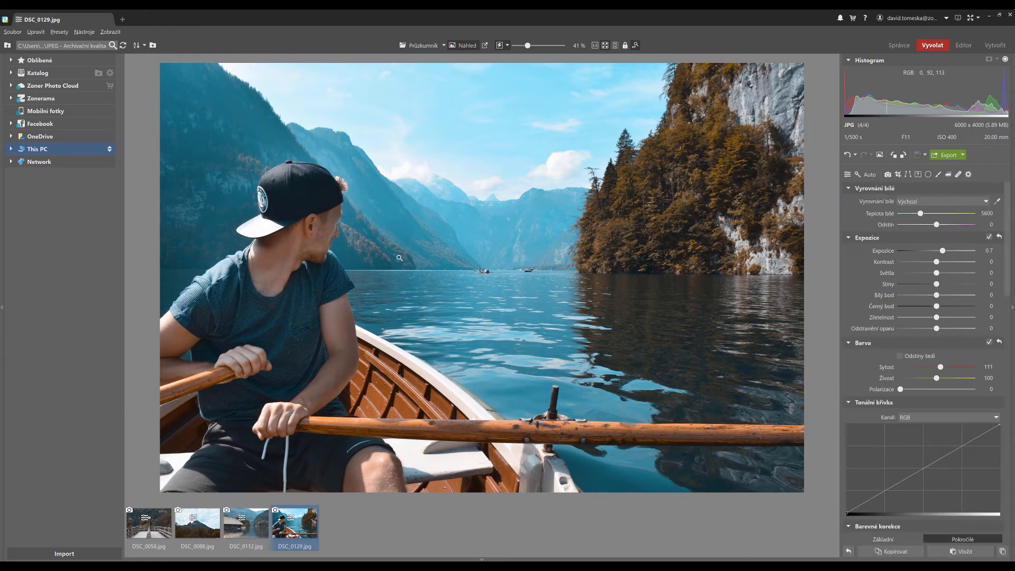
# Step: Compare the boat photo with its unedited version and display all four edited photos side by side
pyautogui.click(880, 155)
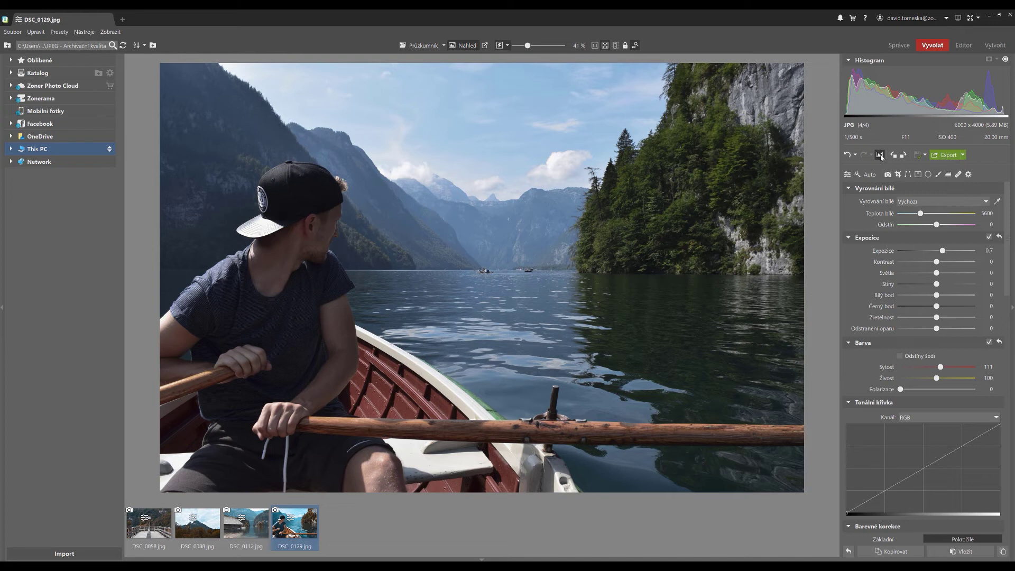
pyautogui.click(880, 155)
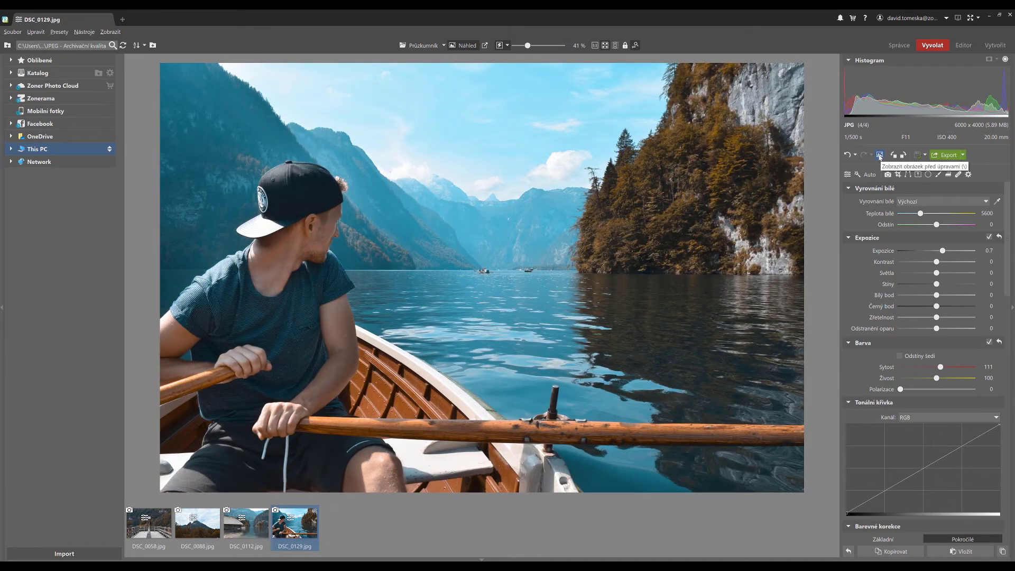
pyautogui.keyDown('ctrl'); pyautogui.click(246, 524); pyautogui.keyUp('ctrl')
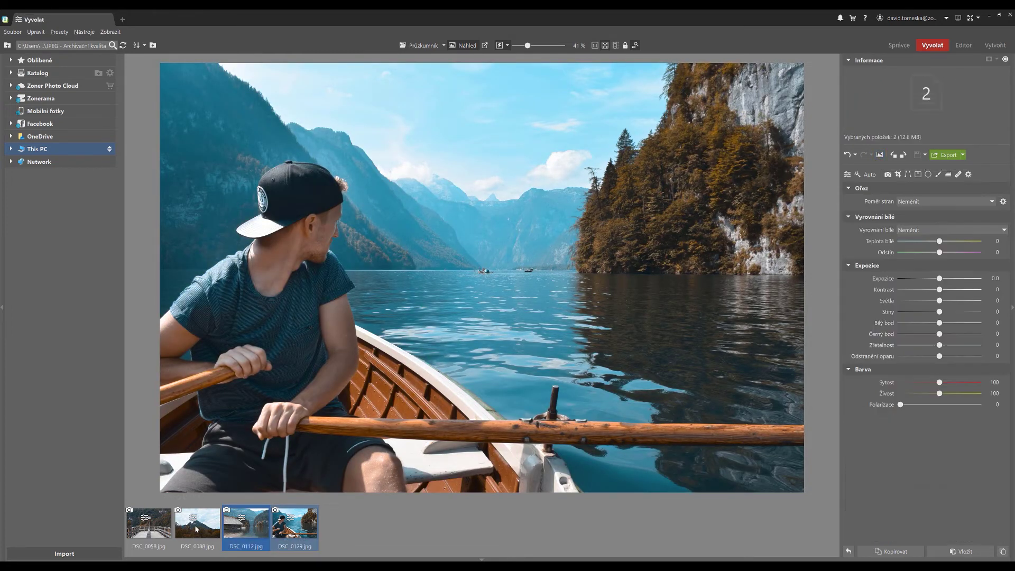
pyautogui.keyDown('ctrl'); pyautogui.click(195, 529); pyautogui.keyUp('ctrl')
pyautogui.keyDown('ctrl'); pyautogui.click(148, 523); pyautogui.keyUp('ctrl')
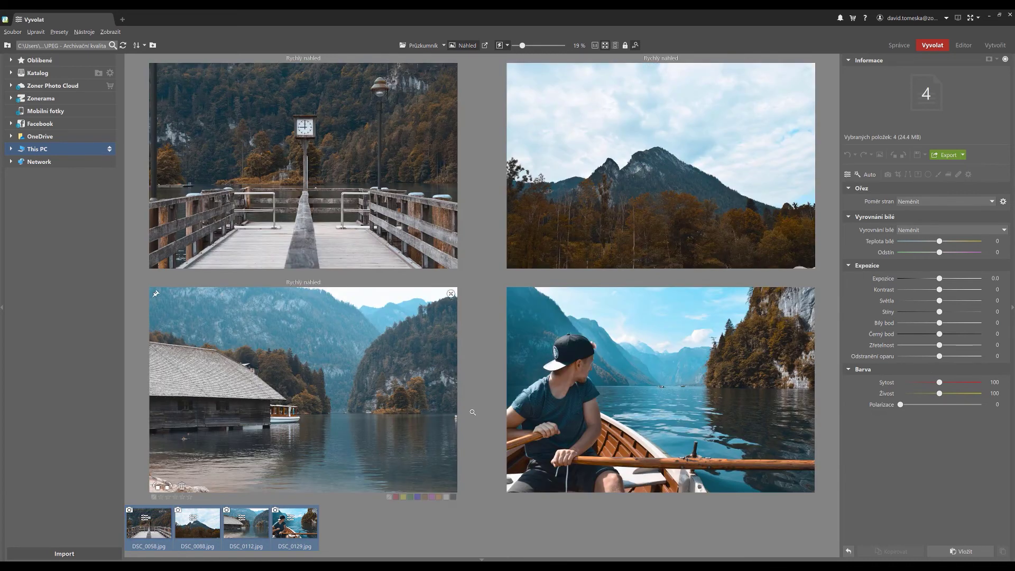